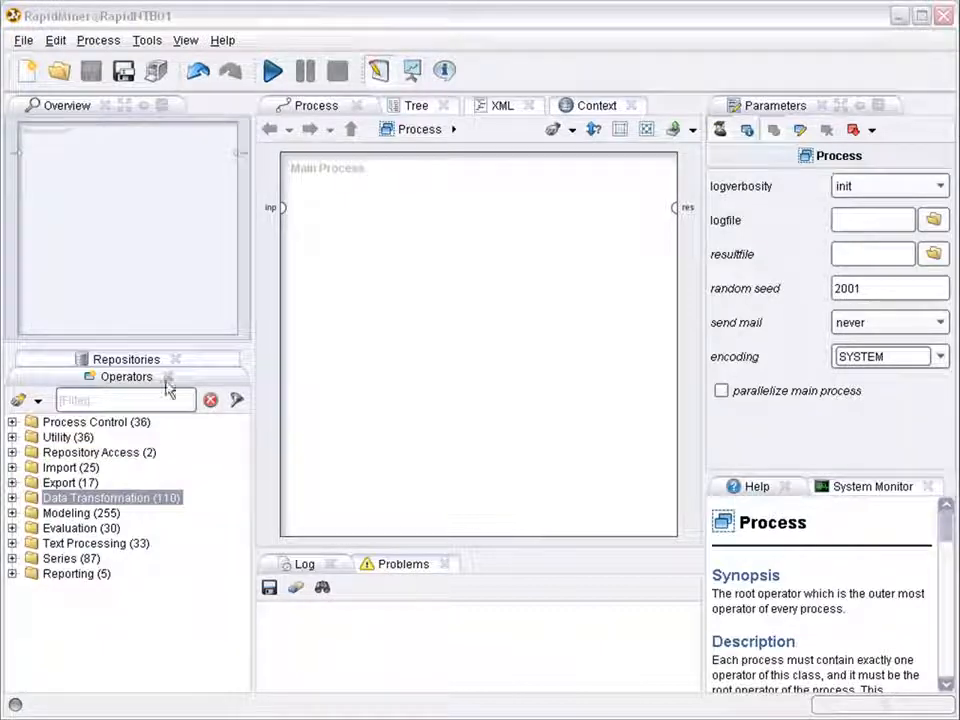
Add the Sonar data set from the Samples repository to the main process as a Retrieve operator feeding the result port.
left_click(137, 365)
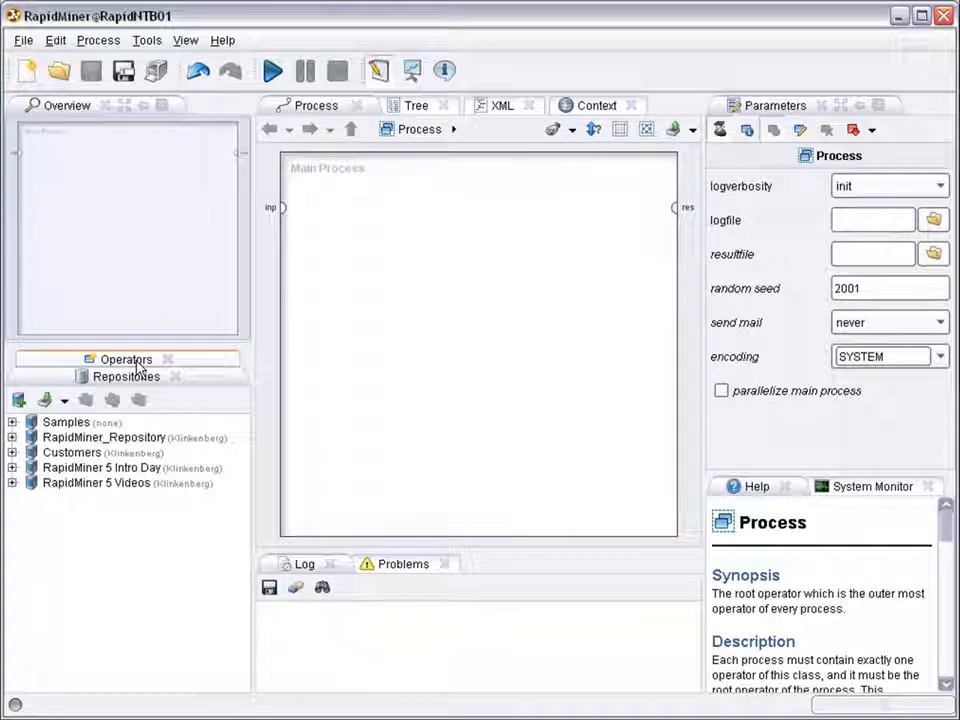
left_click(12, 422)
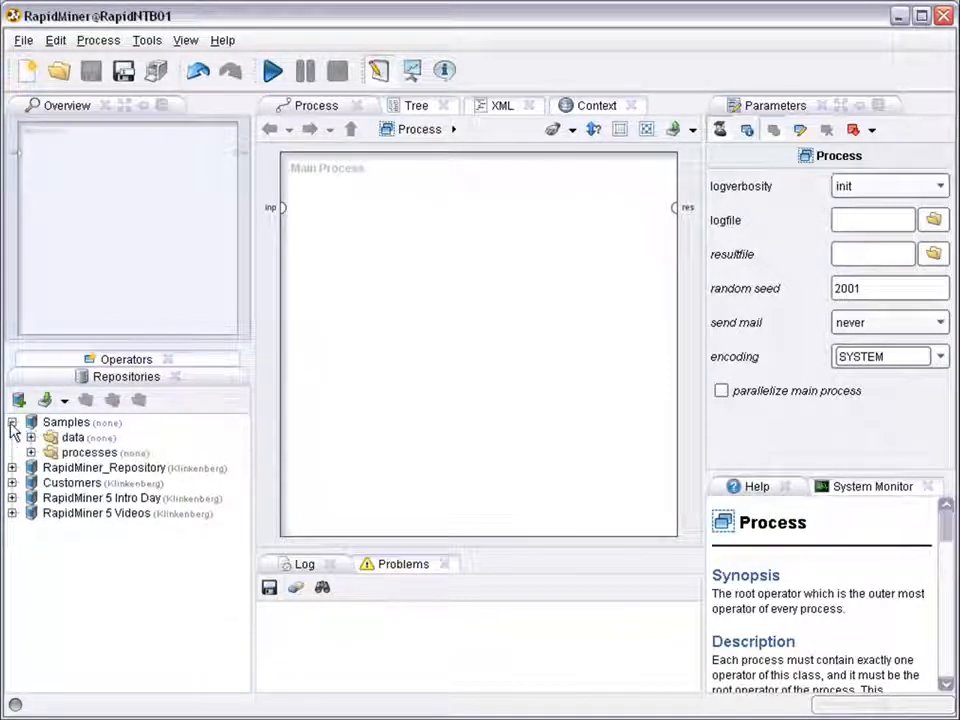
left_click(31, 438)
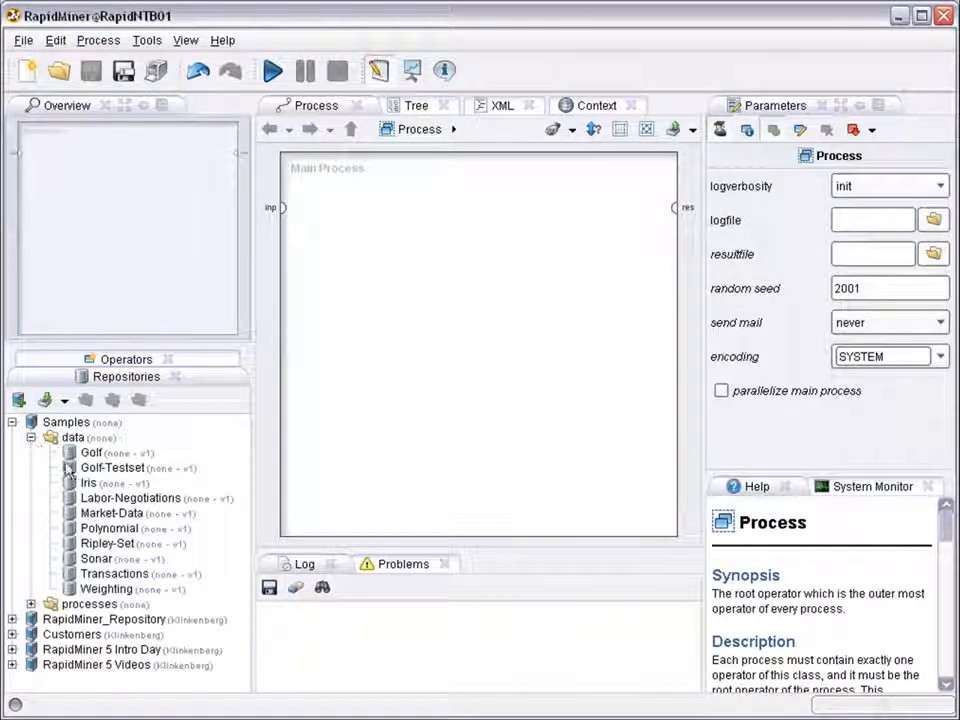
left_click_drag(97, 563, 366, 210)
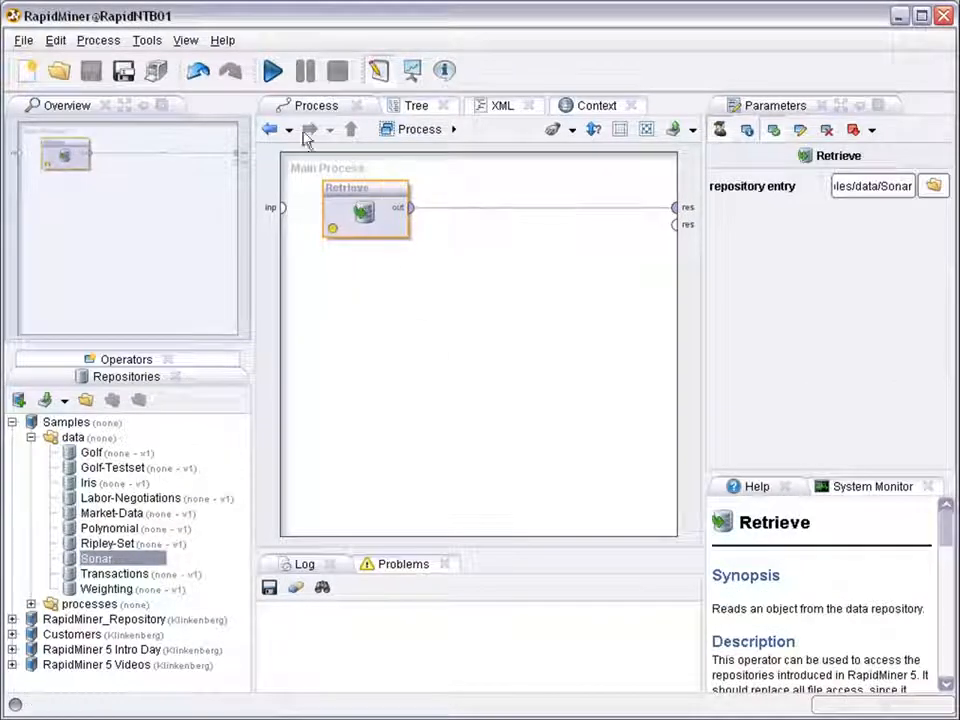
Run the process without saving it and examine the Sonar meta data, especially the class label's type and range.
left_click(273, 71)
left_click(680, 414)
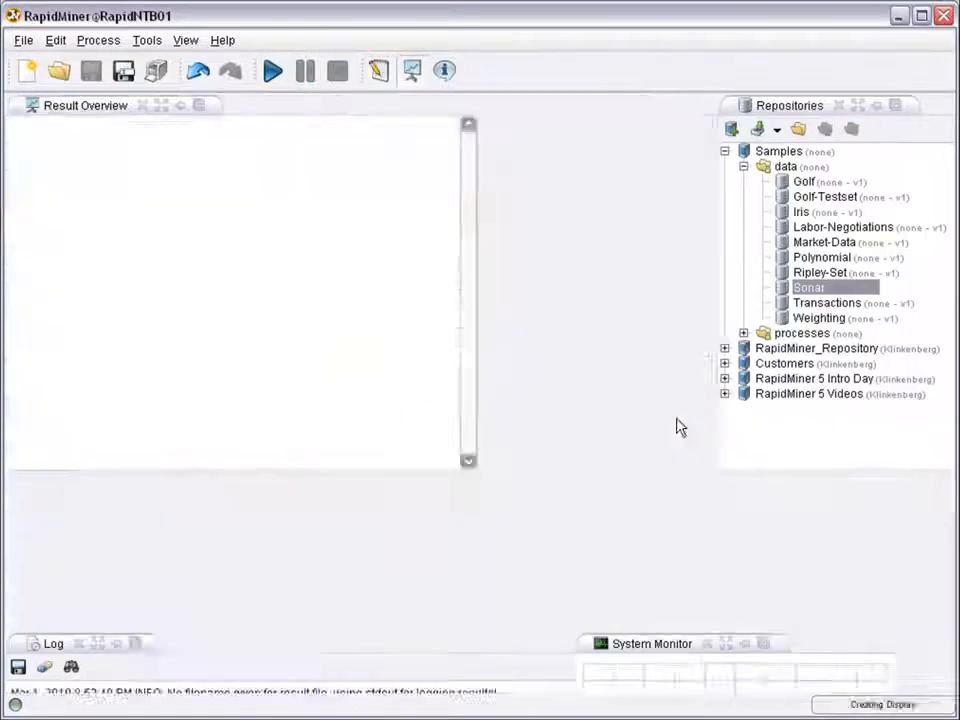
left_click_drag(580, 181, 593, 181)
left_click(528, 201)
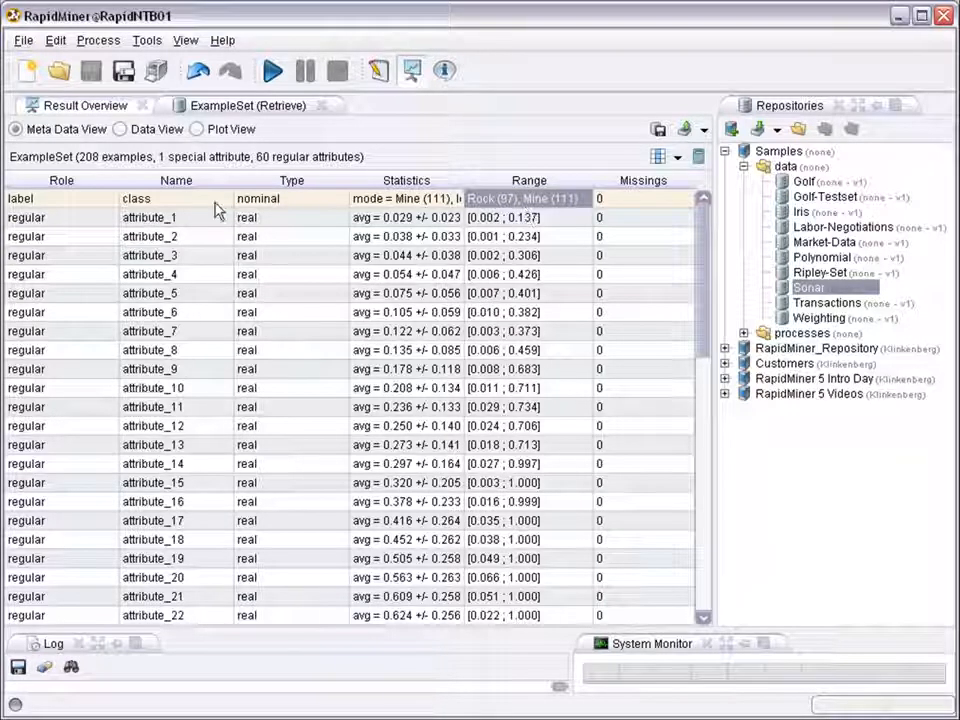
left_click_drag(699, 274, 634, 231)
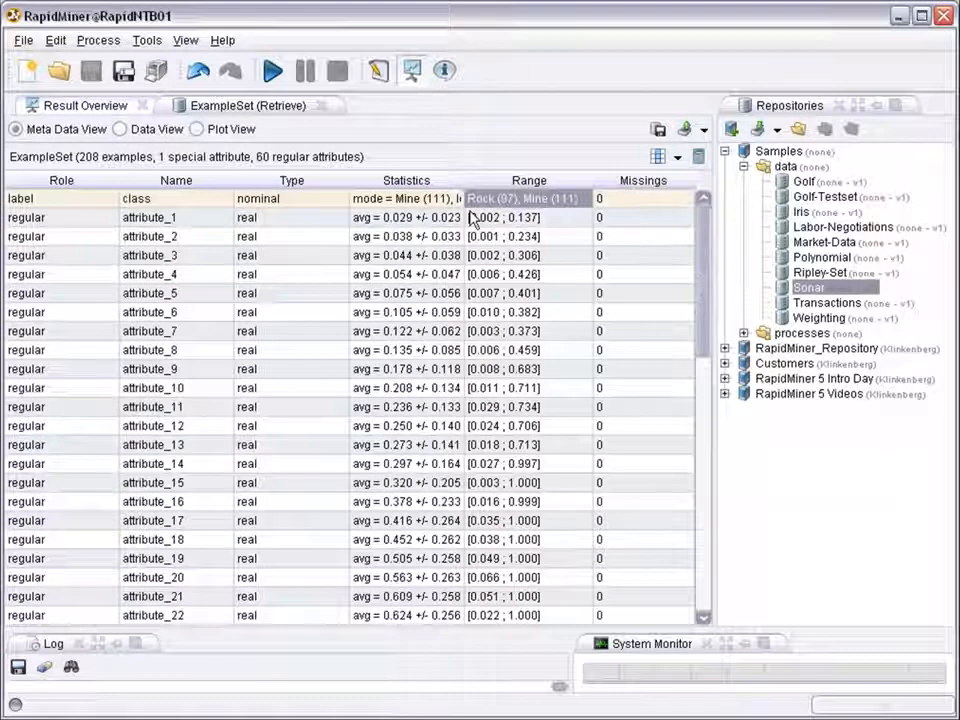
left_click(296, 199)
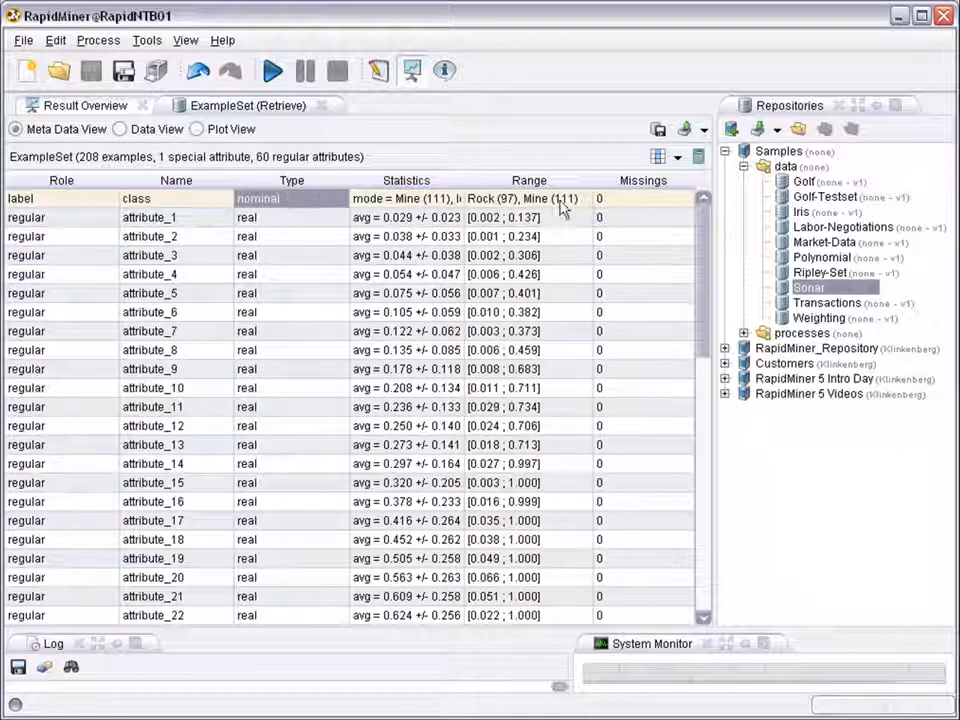
Insert a Support Vector Machine operator from Support Vector Modeling between Retrieve and the result port of the main process.
left_click(377, 71)
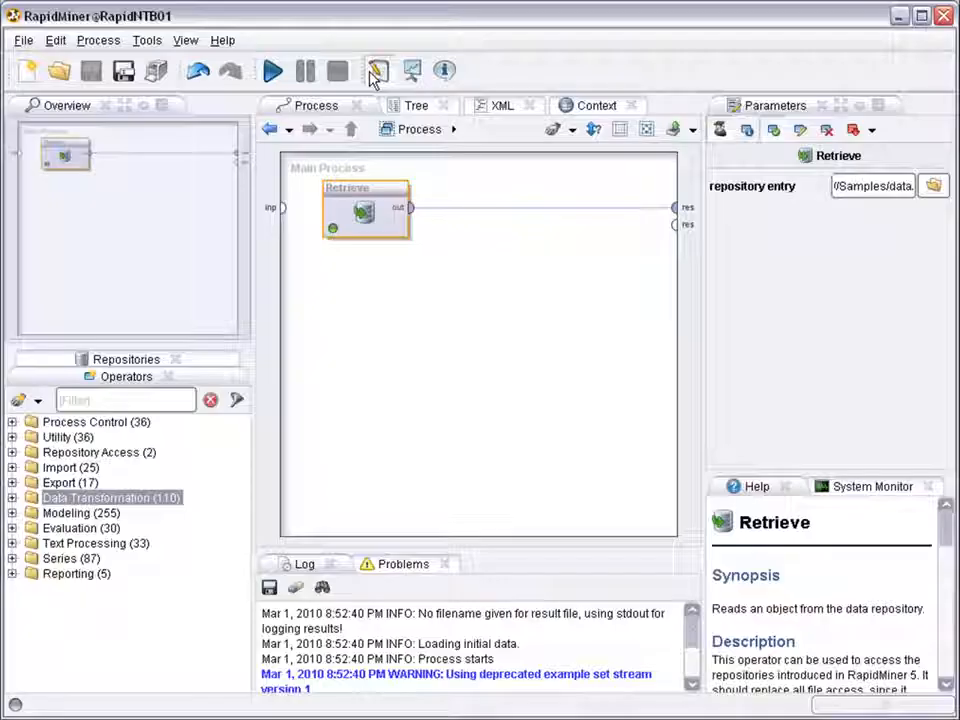
left_click(12, 513)
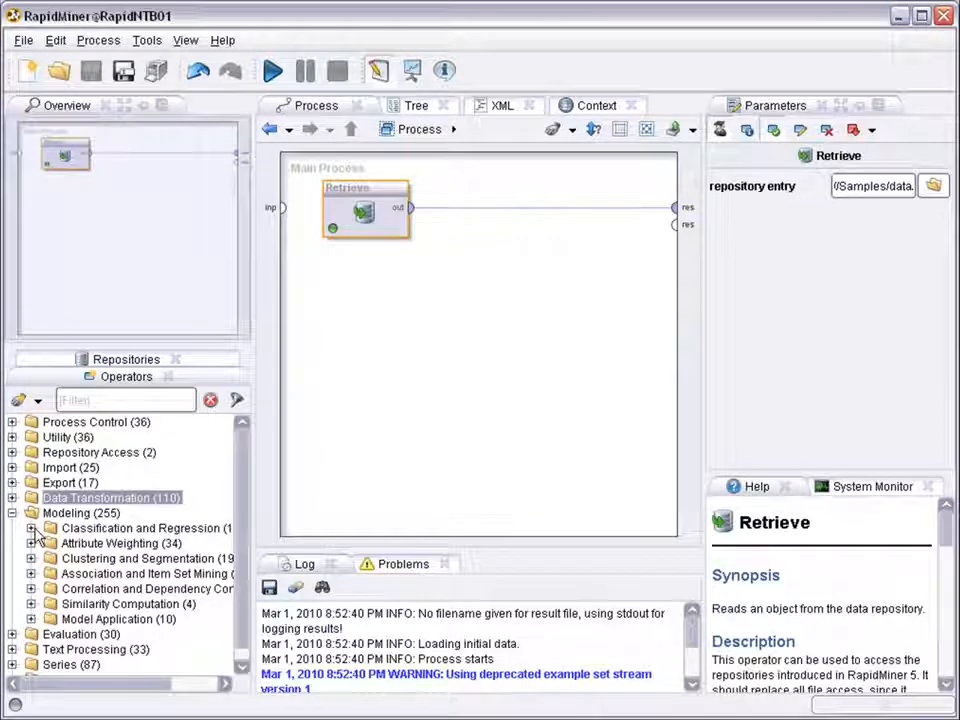
left_click(31, 528)
left_click_drag(242, 486, 242, 529)
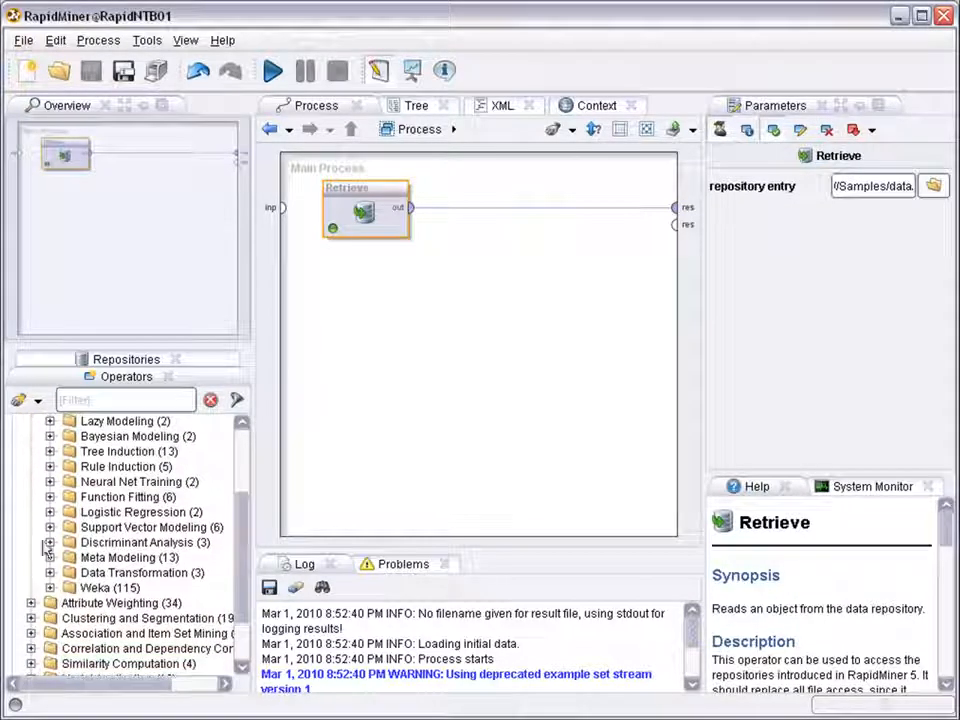
left_click(50, 527)
left_click_drag(103, 543, 487, 195)
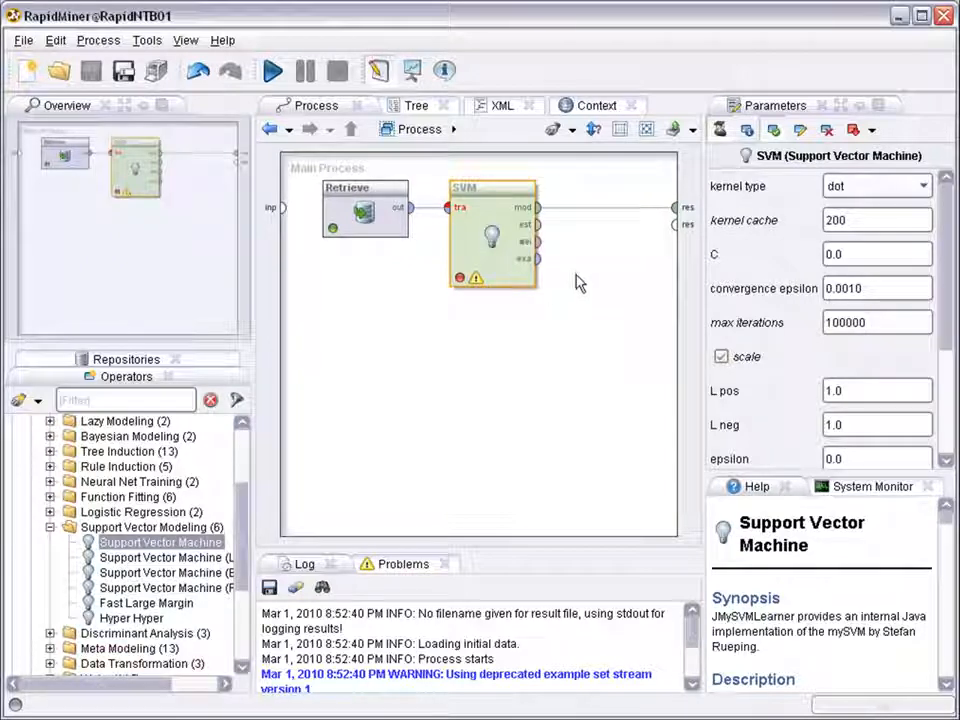
Run the process without saving it and examine the attribute weights of the resulting Kernel Model.
left_click(273, 69)
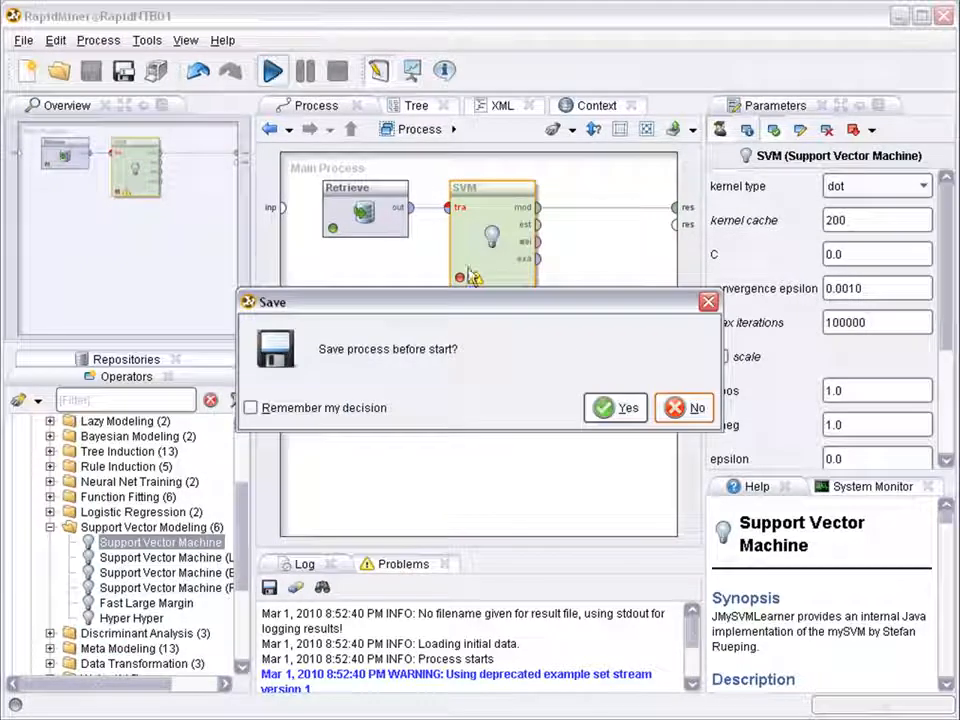
left_click(688, 409)
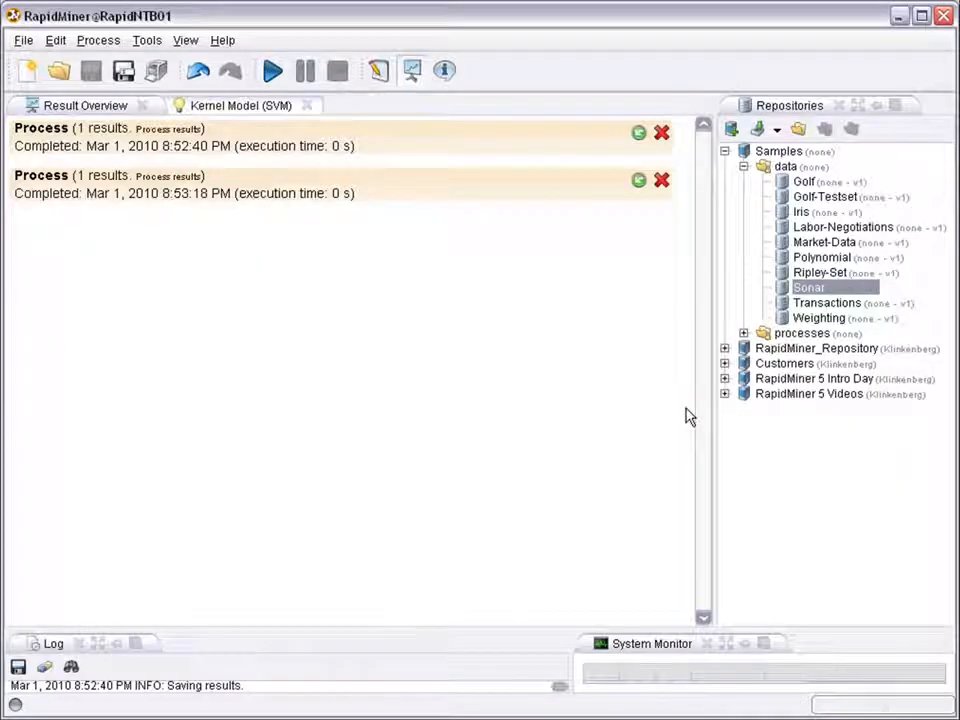
left_click(239, 109)
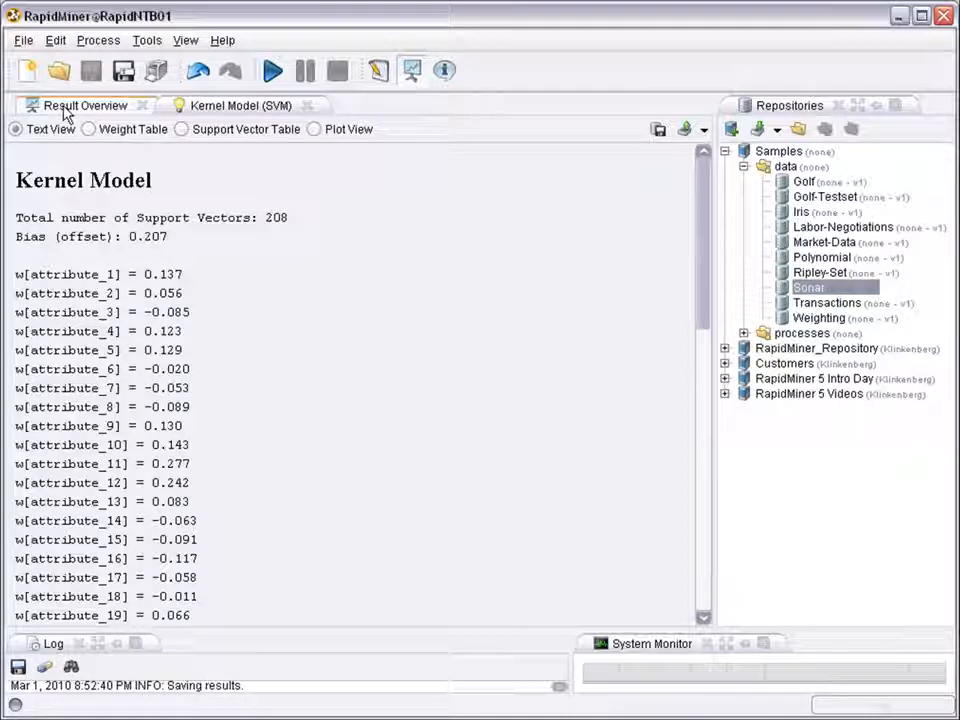
Add the predefined Nominal X-Validation building block to the main process.
left_click(377, 70)
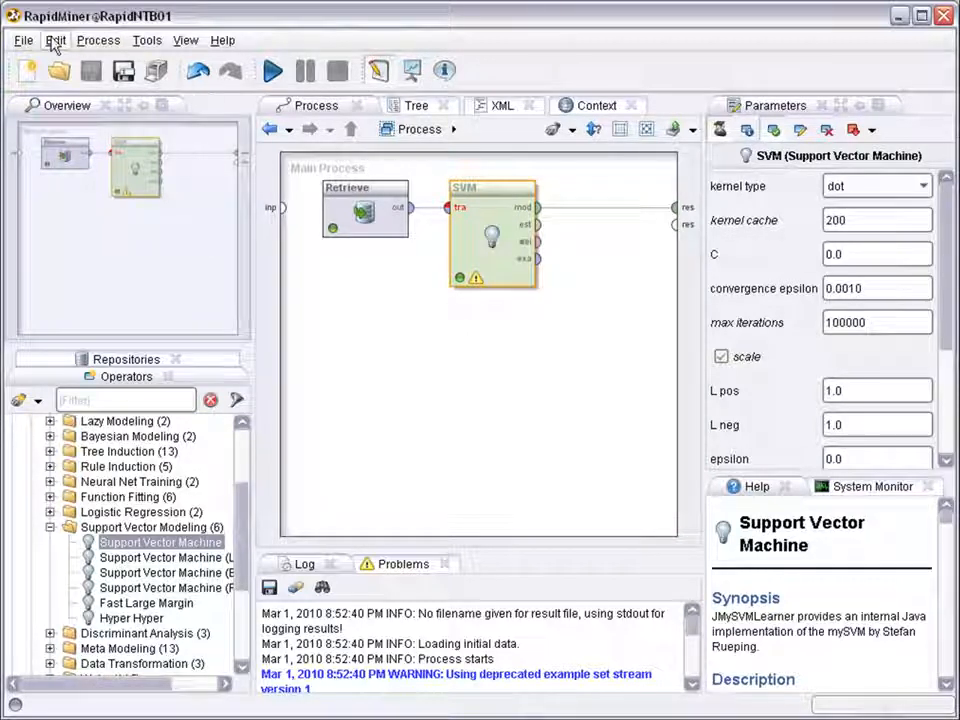
left_click(390, 453)
left_click(55, 41)
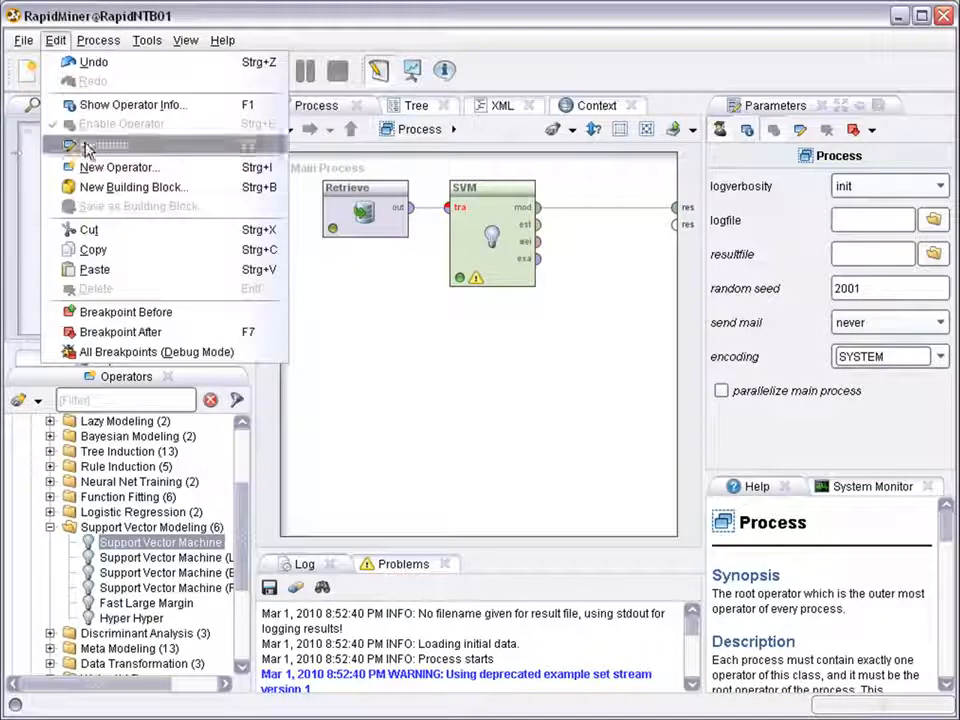
left_click(94, 188)
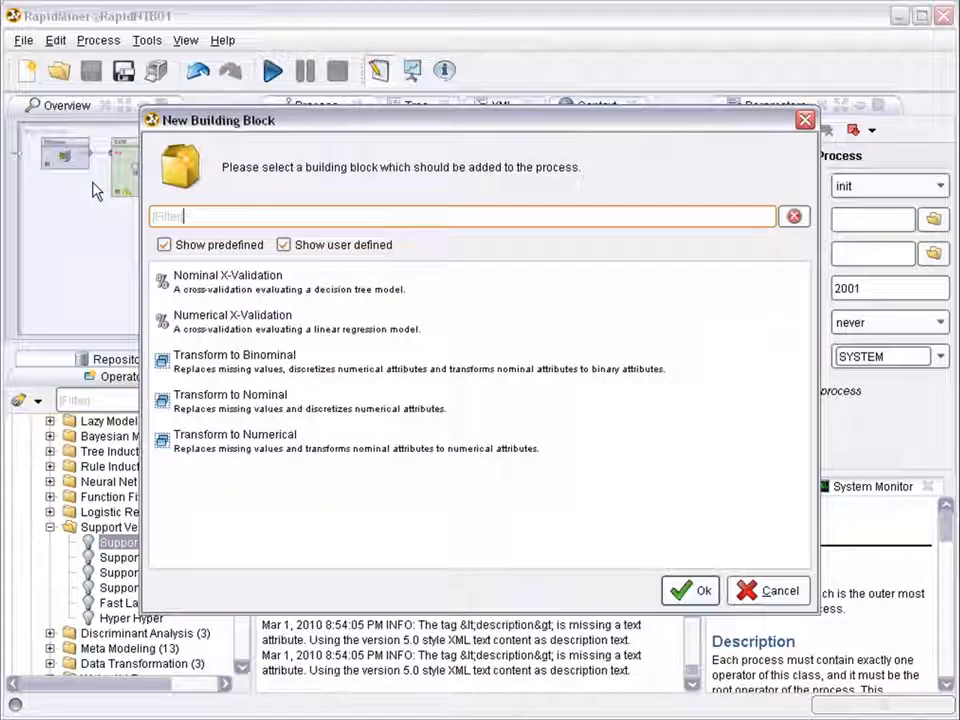
left_click(215, 288)
left_click(690, 592)
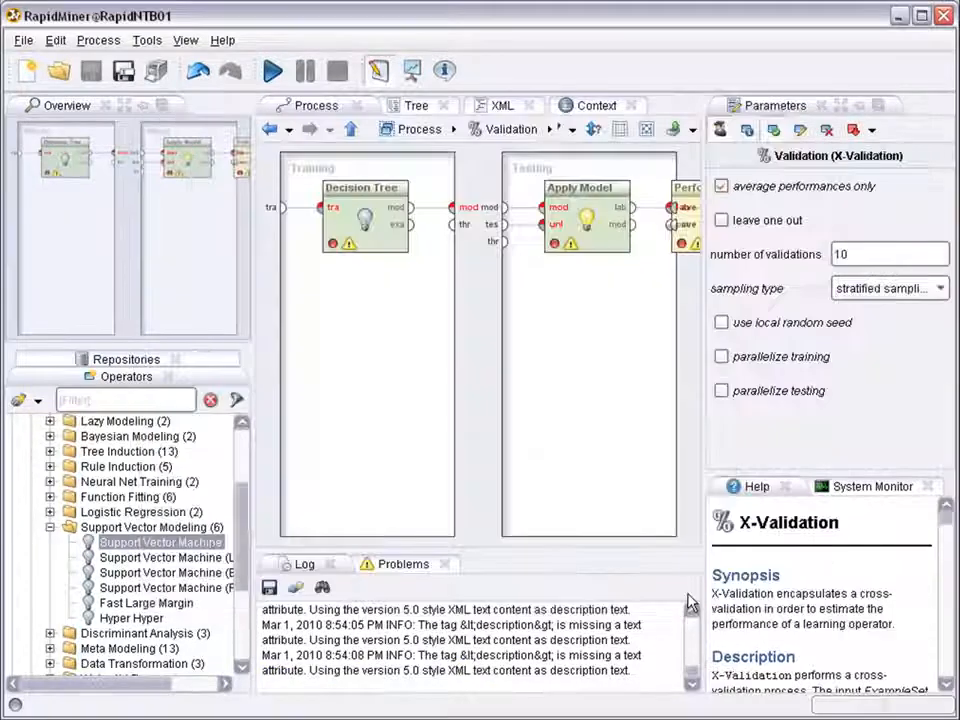
Return to the main process level and cut the SVM operator out of it.
left_click(350, 129)
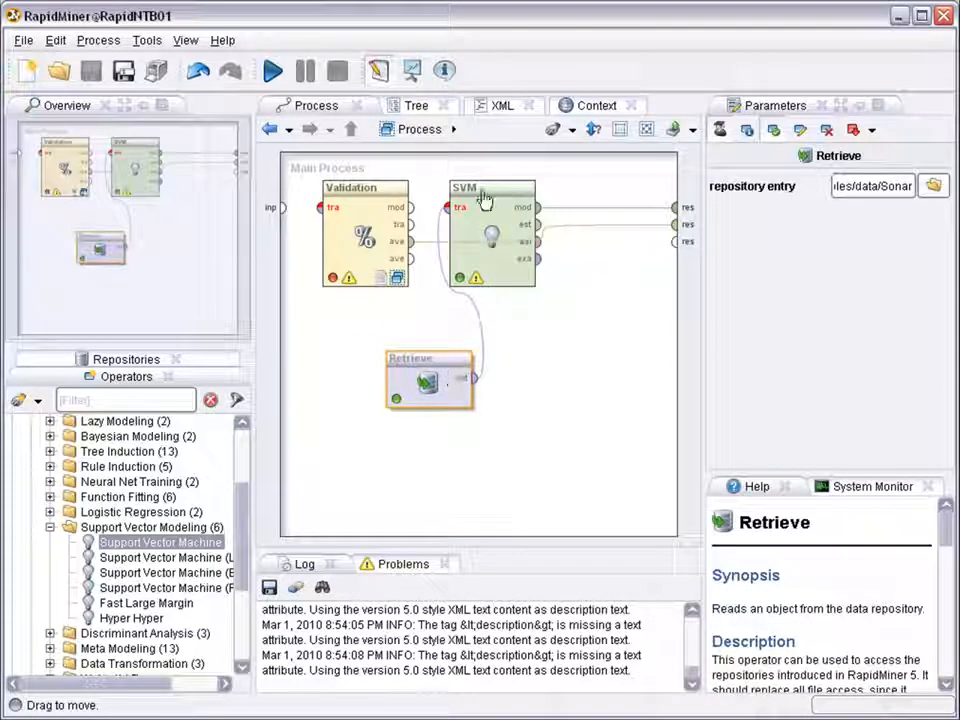
left_click(484, 199)
right_click(484, 199)
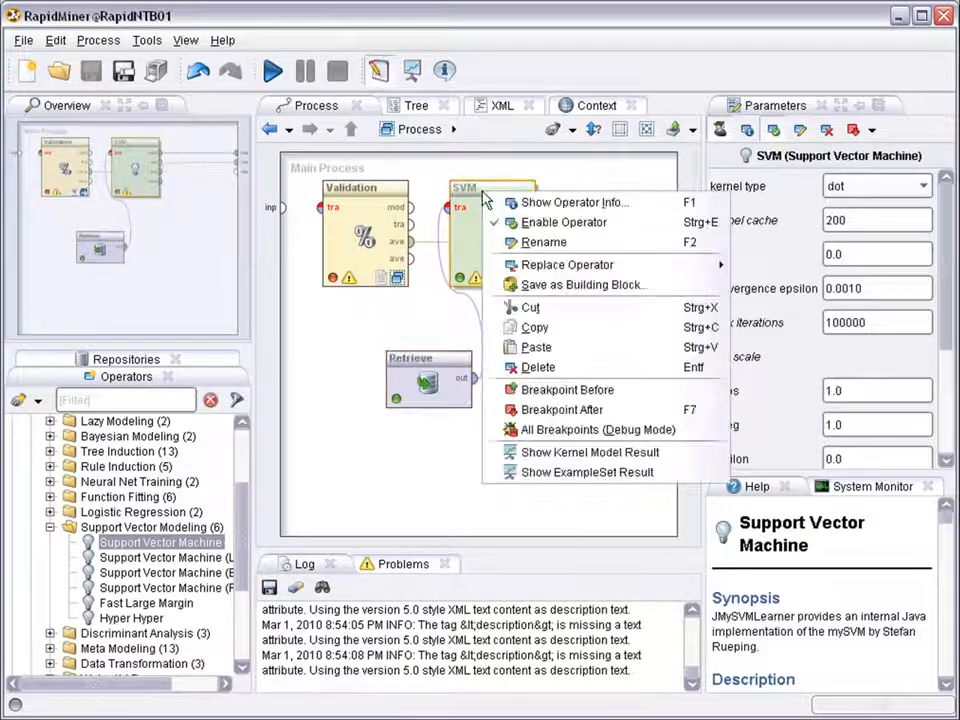
left_click(530, 308)
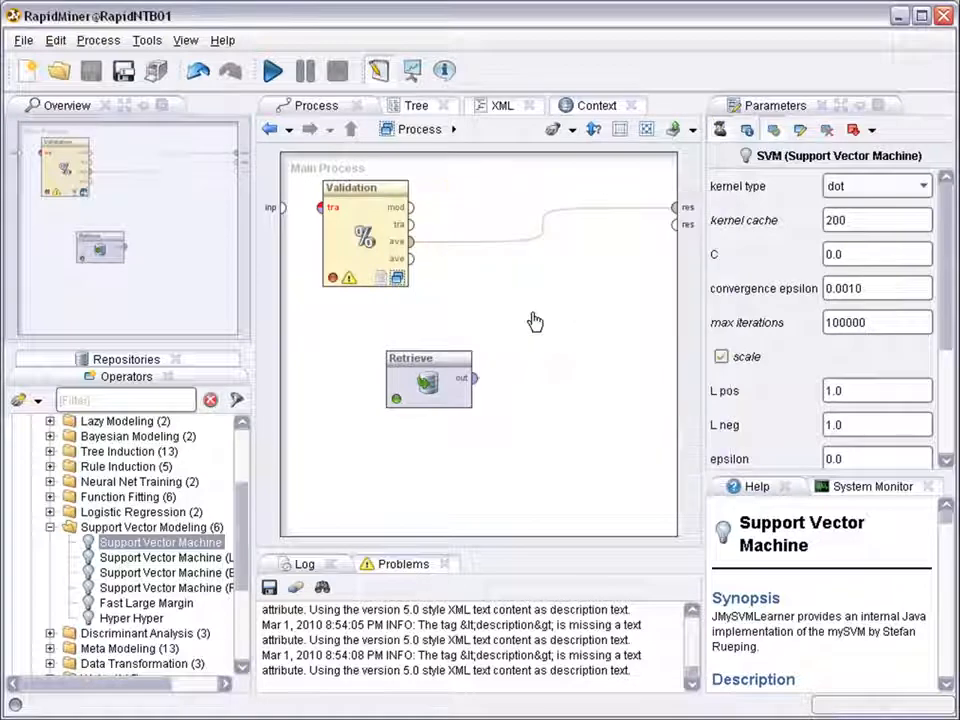
Place the Validation operator after Retrieve and connect the Sonar data output to its training input.
left_click_drag(392, 186, 517, 188)
left_click_drag(407, 370, 344, 193)
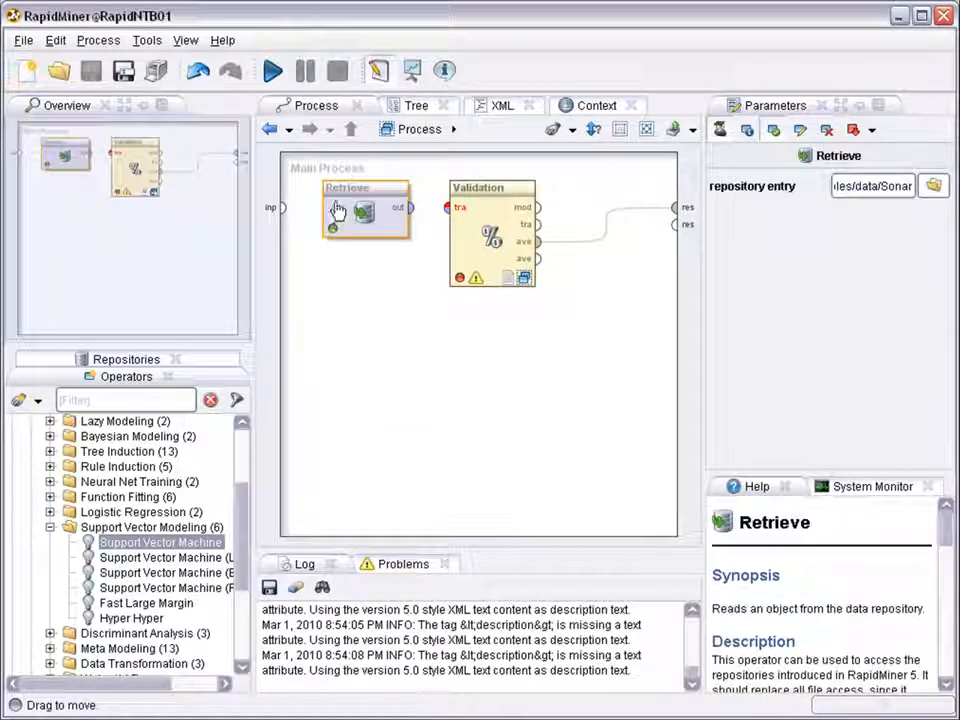
left_click(446, 212)
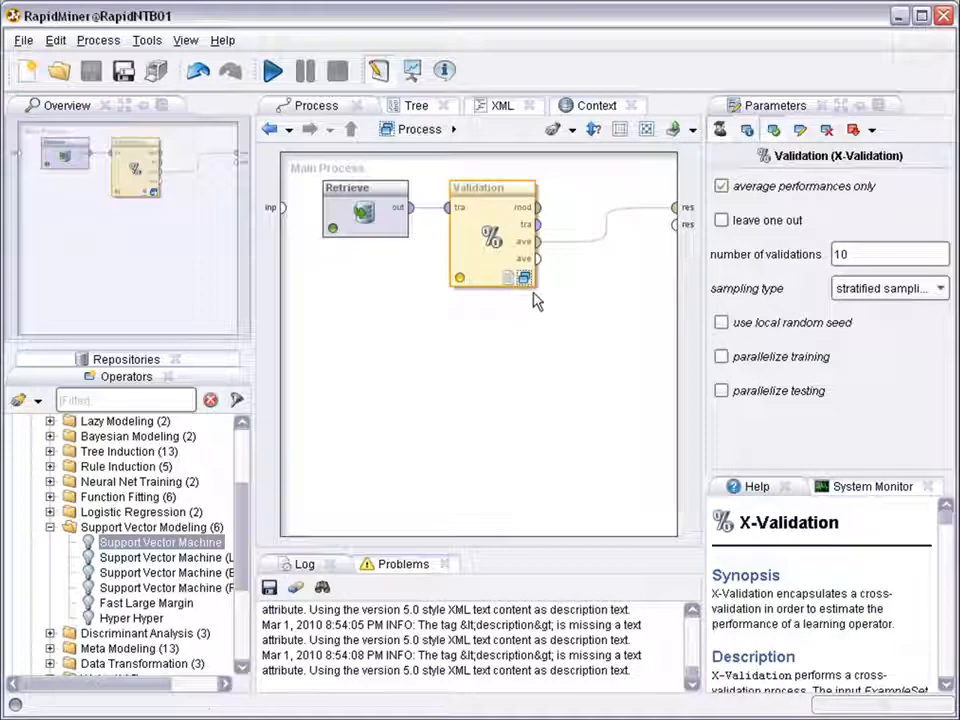
Replace the Decision Tree in the Validation operator's Training subprocess with a connected Support Vector Machine operator.
double_click(523, 278)
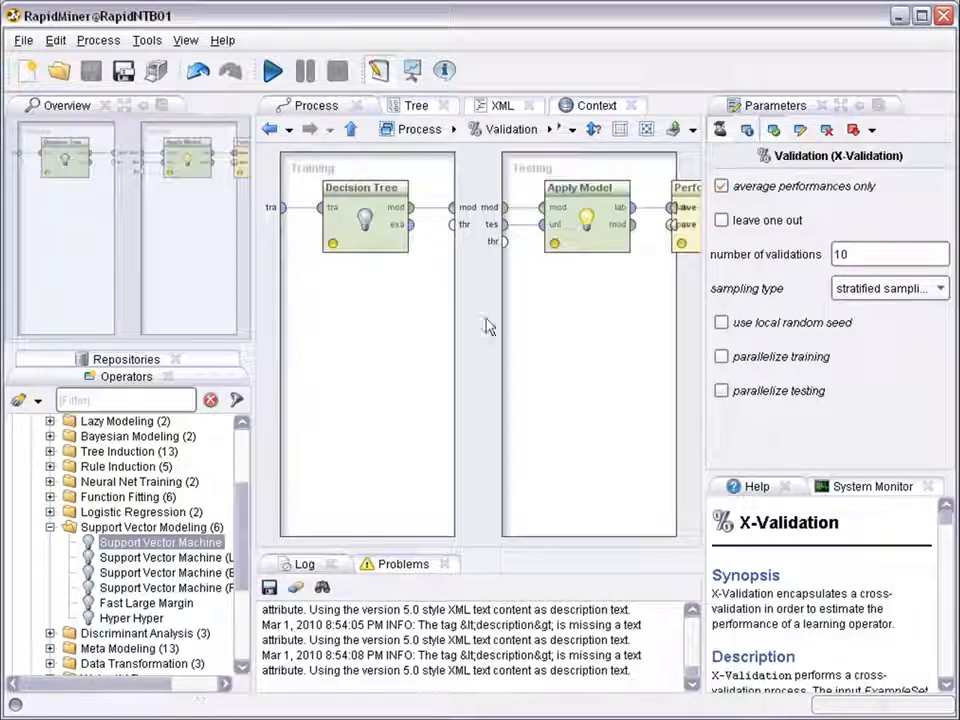
left_click(349, 197)
key("Delete")
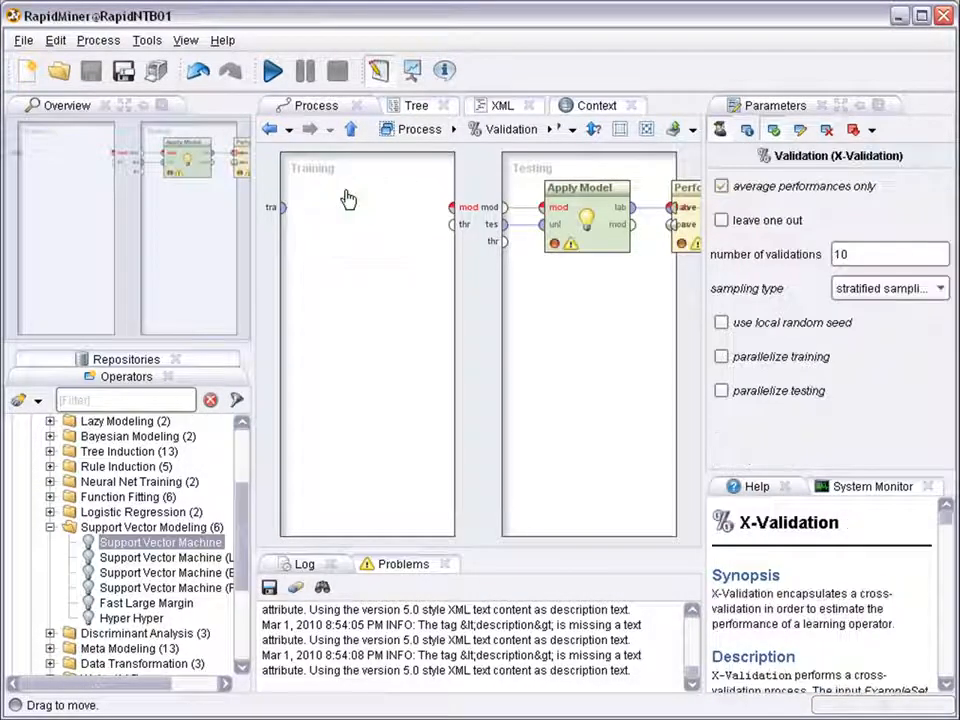
left_click(55, 41)
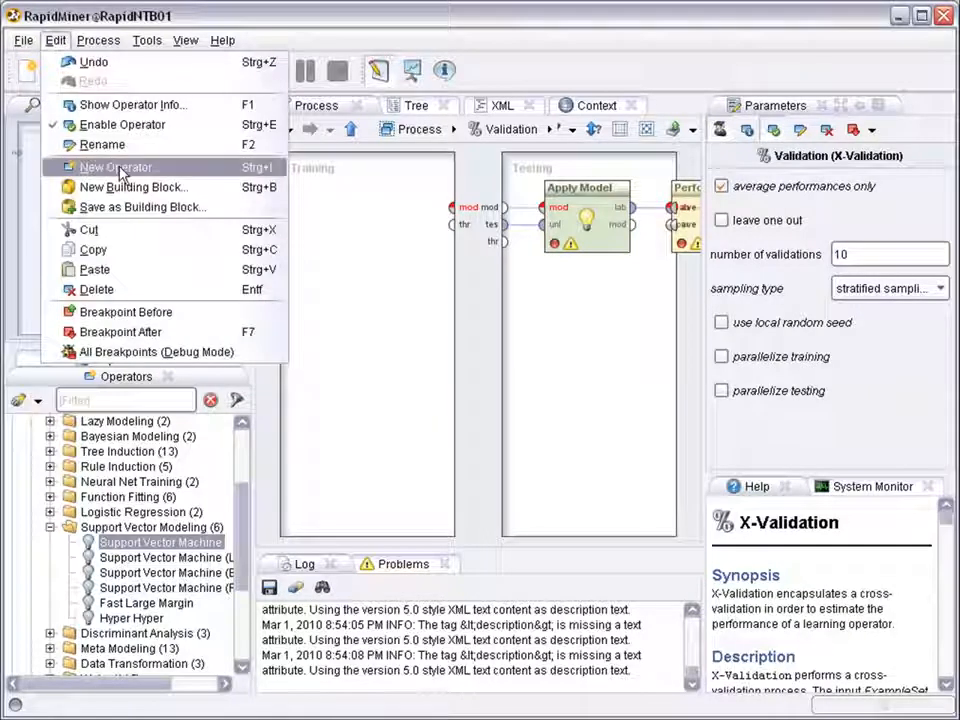
left_click(131, 272)
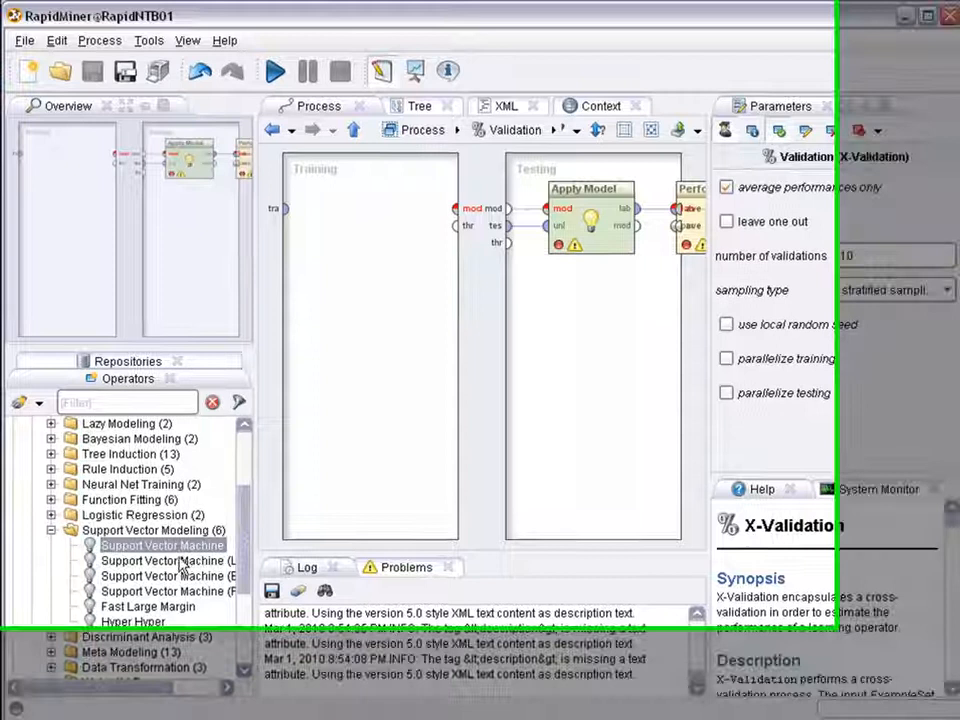
left_click_drag(122, 553, 353, 211)
left_click_drag(418, 223, 431, 221)
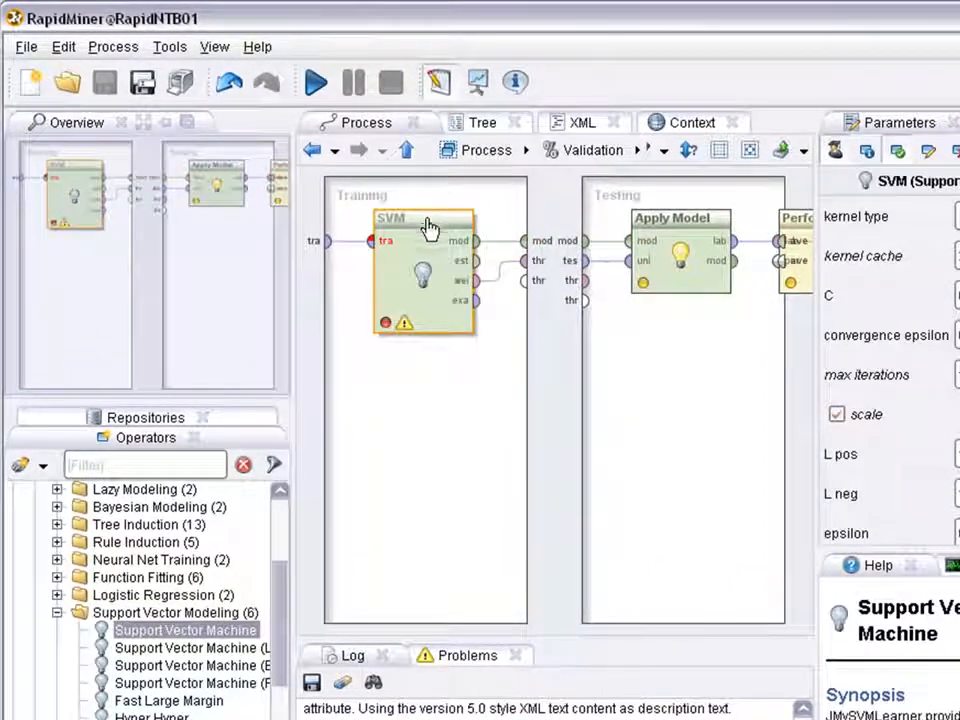
Run the cross-validation without saving the process and examine the accuracy in the performance results.
left_click(315, 83)
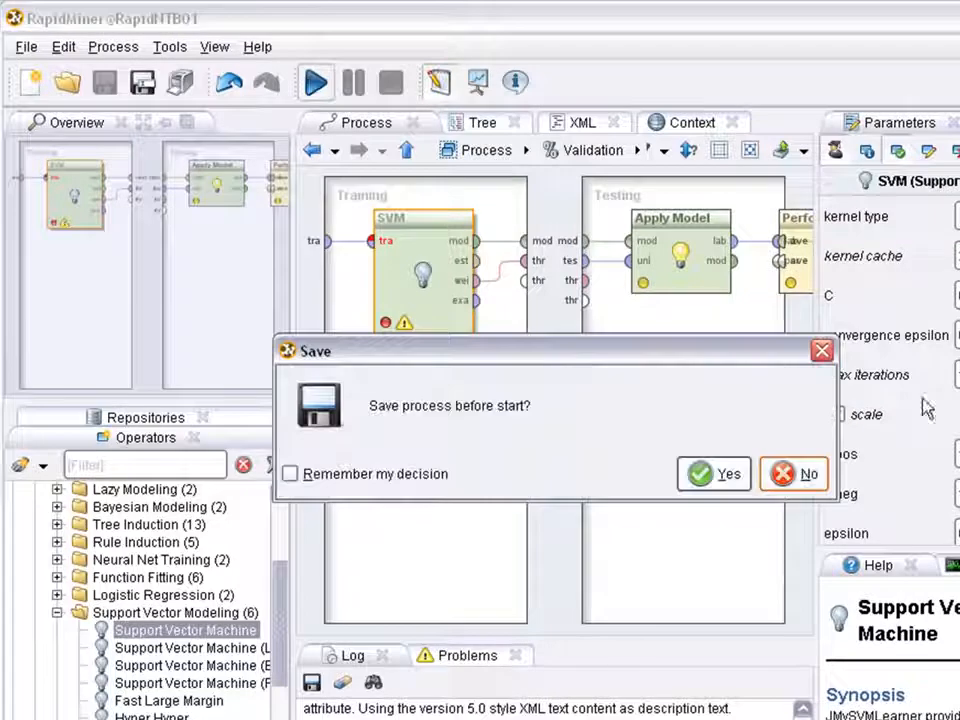
left_click(815, 474)
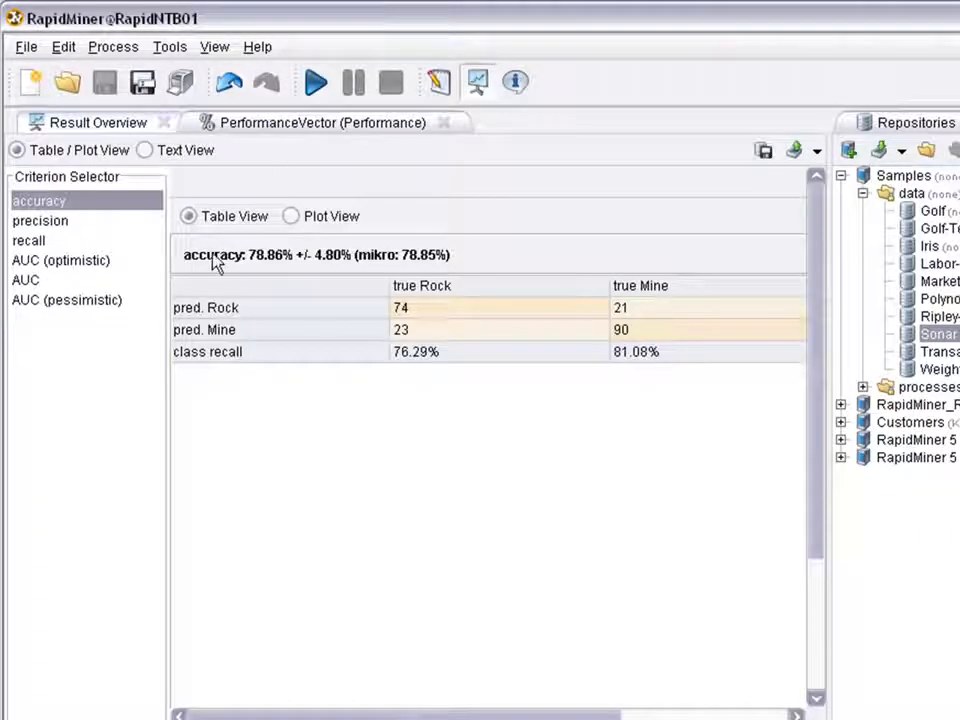
left_click_drag(184, 257, 289, 262)
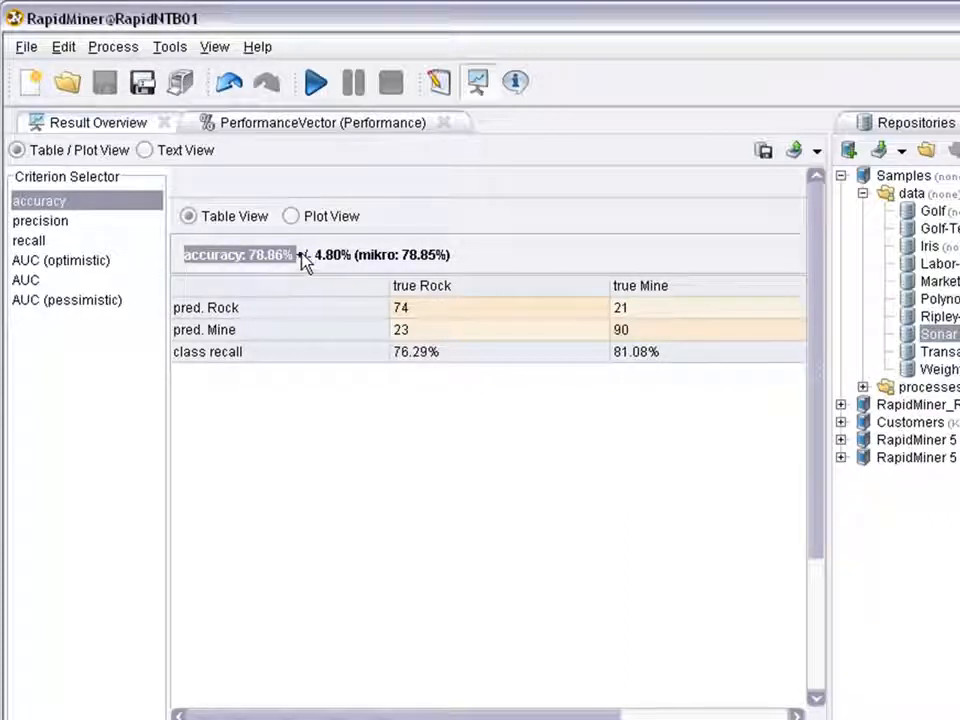
Return to the process design and examine the kernel types available for the SVM operator.
left_click(437, 83)
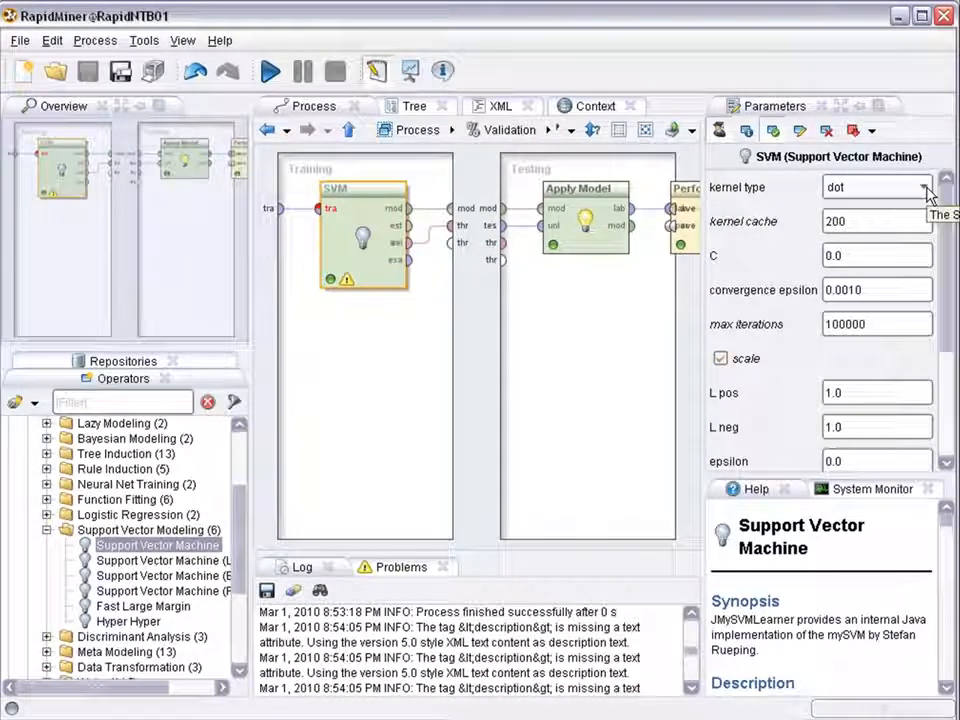
left_click(924, 189)
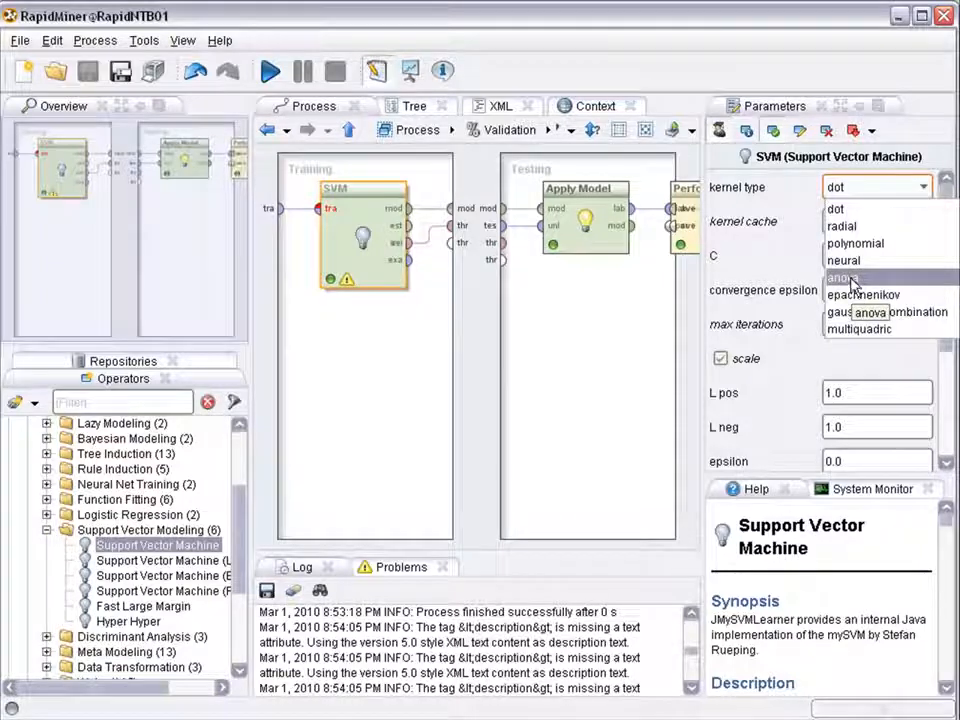
left_click(862, 193)
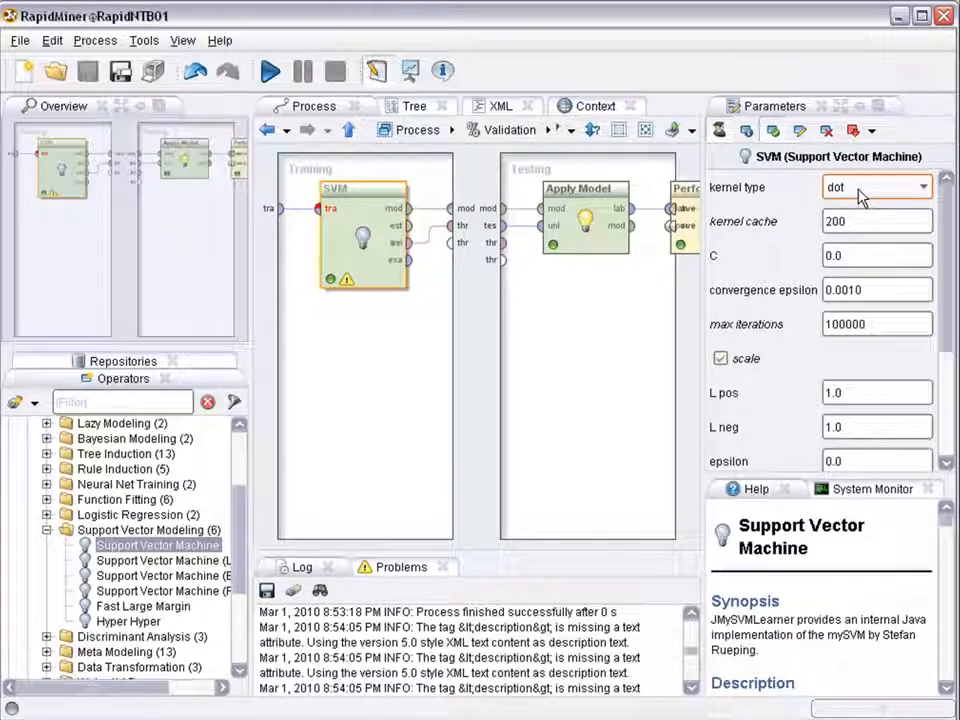
Examine the SVM operator's C, L pos, L neg and epsilon parameters without changing their values.
left_click(853, 256)
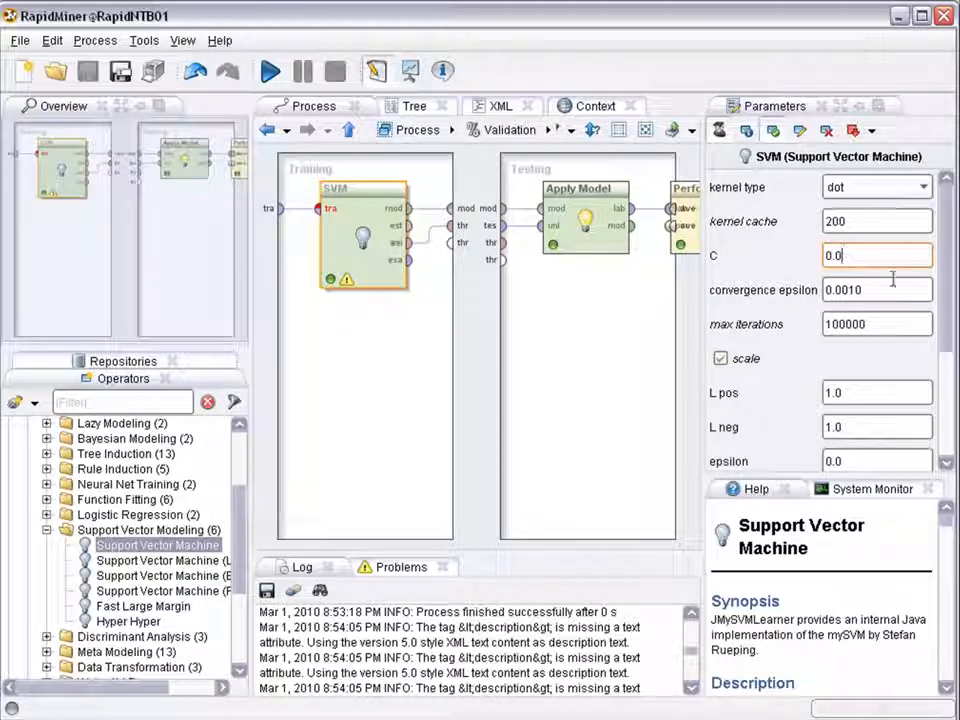
left_click_drag(948, 257, 946, 354)
left_click(853, 211)
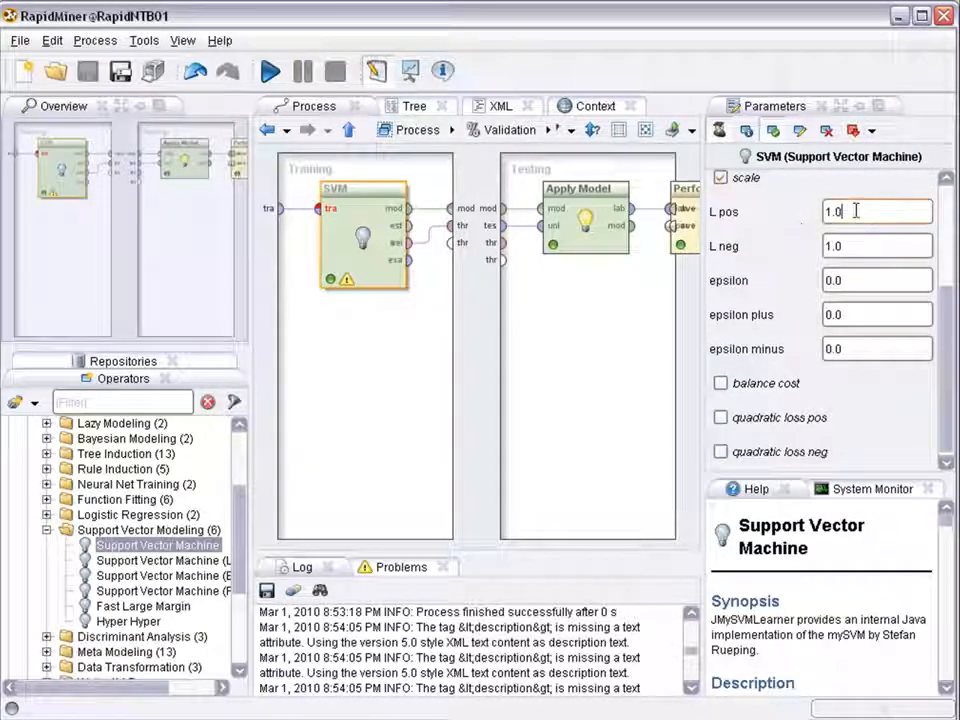
left_click(862, 245)
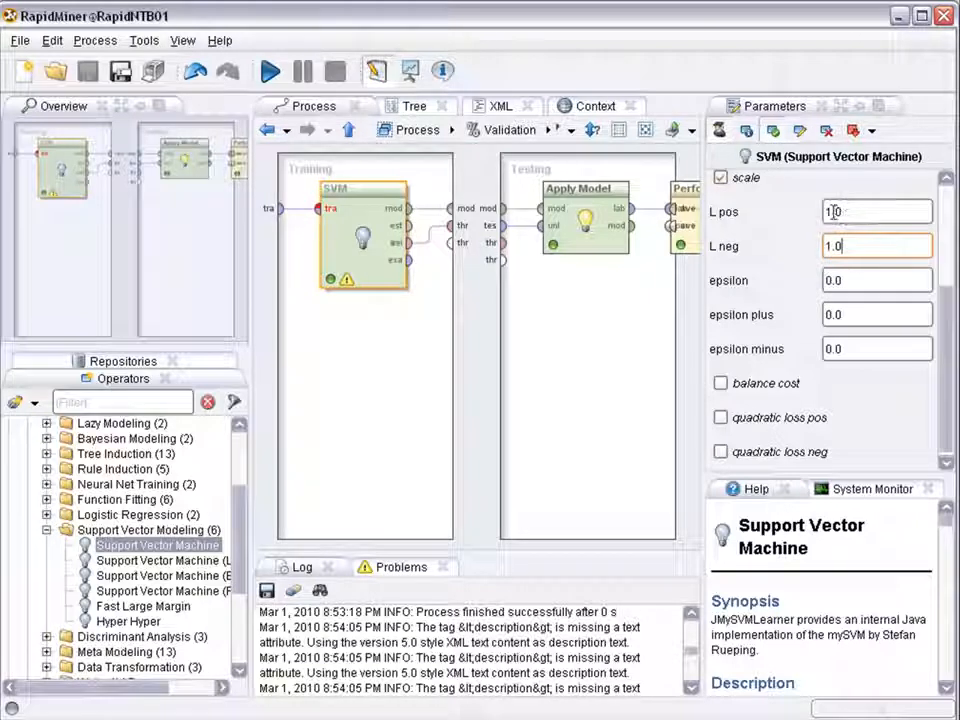
left_click(831, 211)
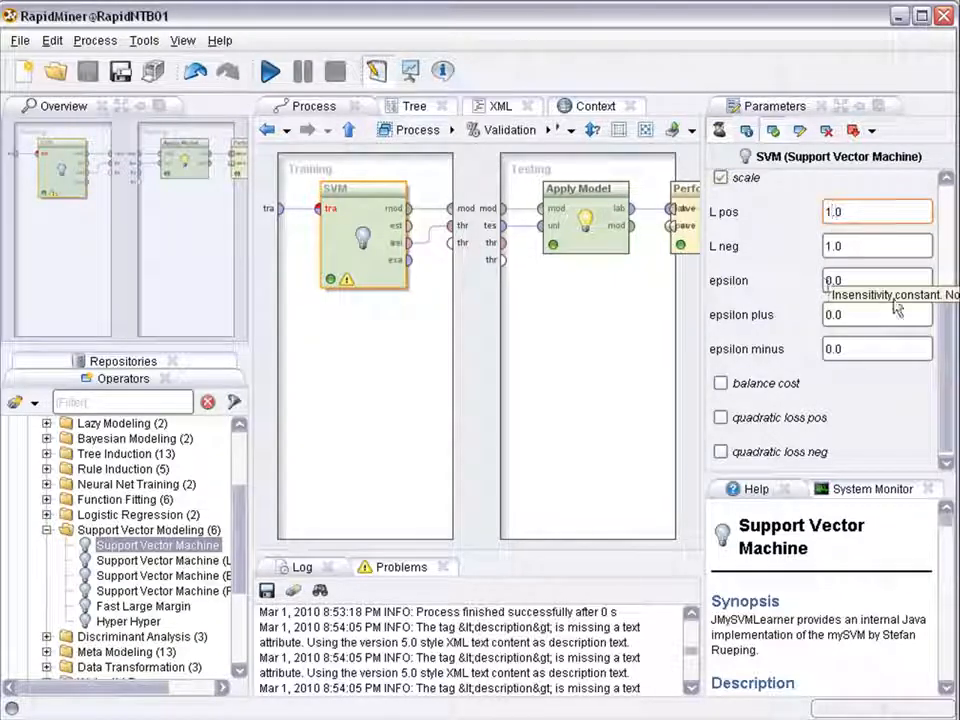
scroll(936, 290, "up", 4)
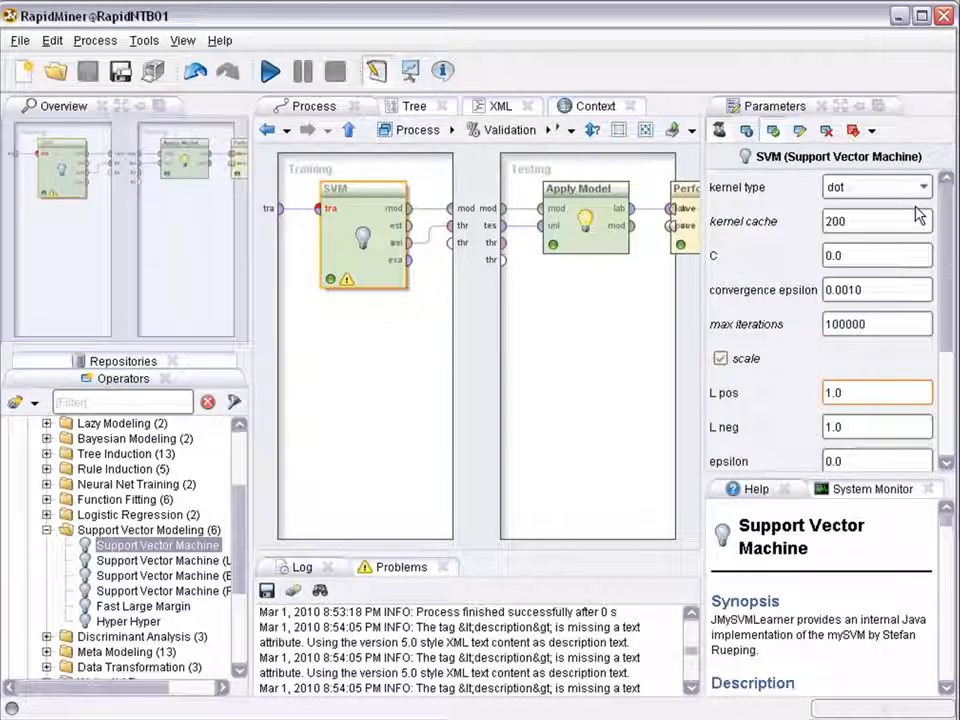
Set the SVM kernel type to radial and rerun the cross-validation without saving the process, opening the performance results.
left_click(919, 188)
left_click(903, 223)
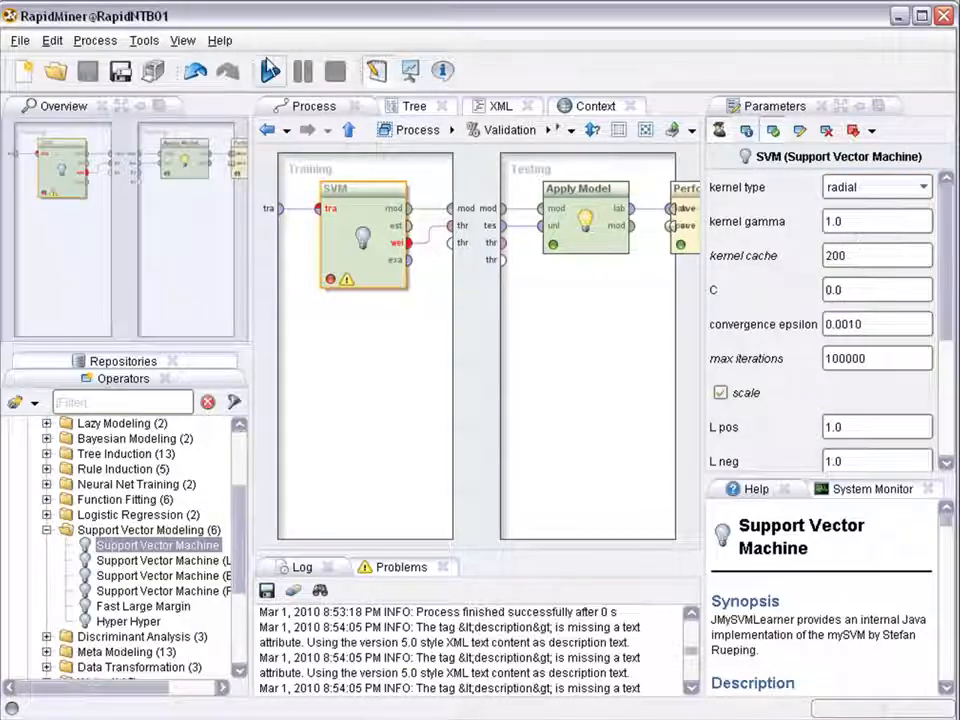
left_click(268, 72)
left_click(684, 410)
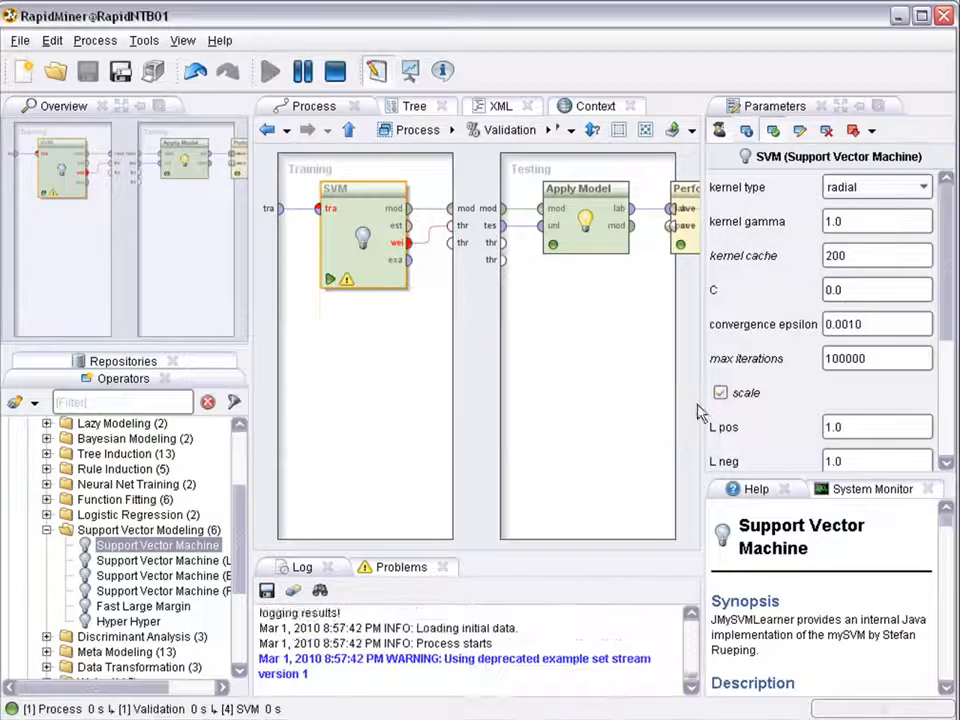
left_click(268, 112)
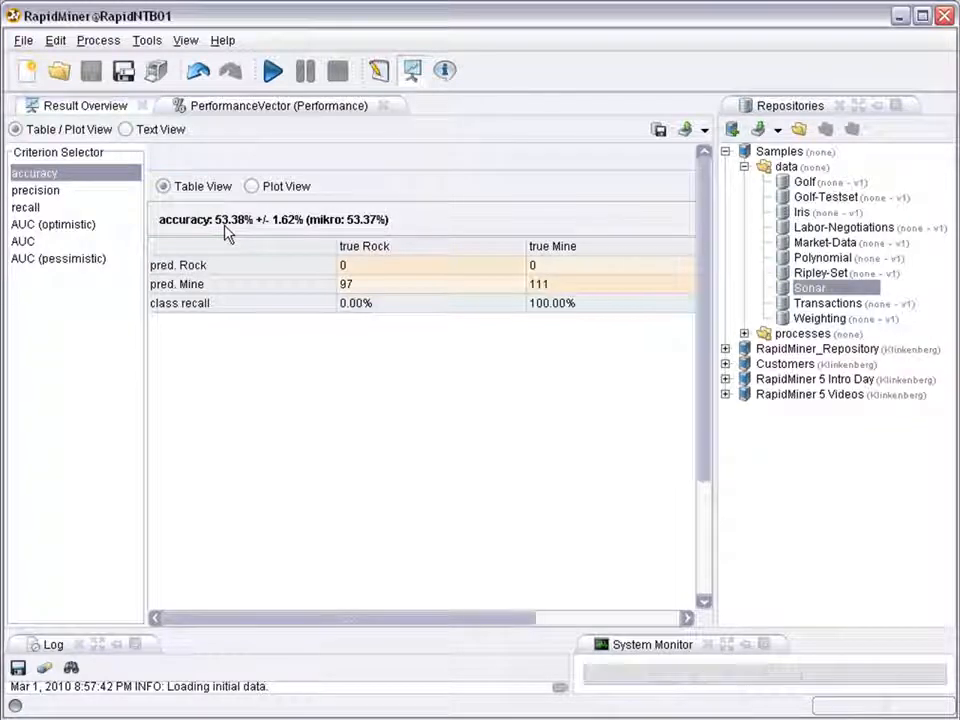
Return to the process design and compare the SVM parameters with expert mode off and on, leaving expert mode on.
left_click(380, 72)
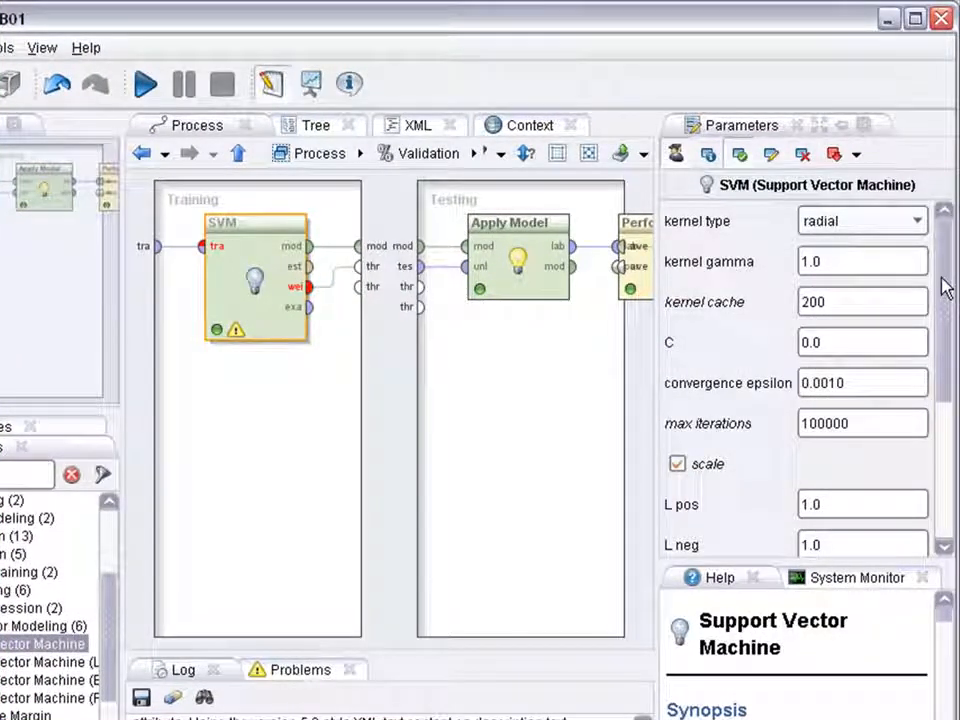
left_click(676, 156)
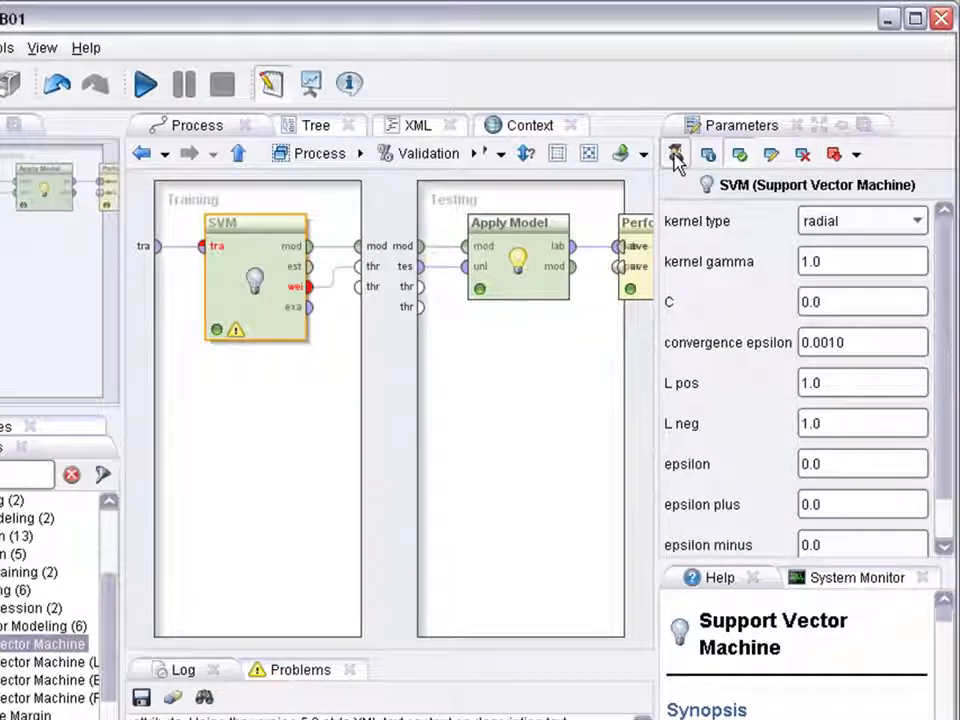
left_click(676, 156)
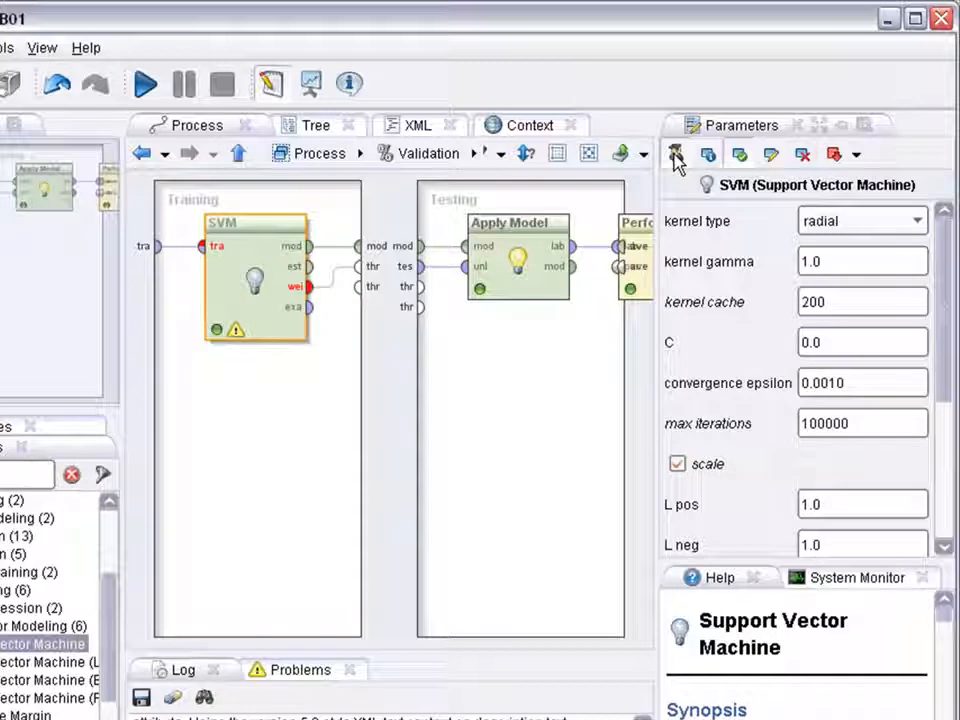
left_click_drag(944, 242, 885, 231)
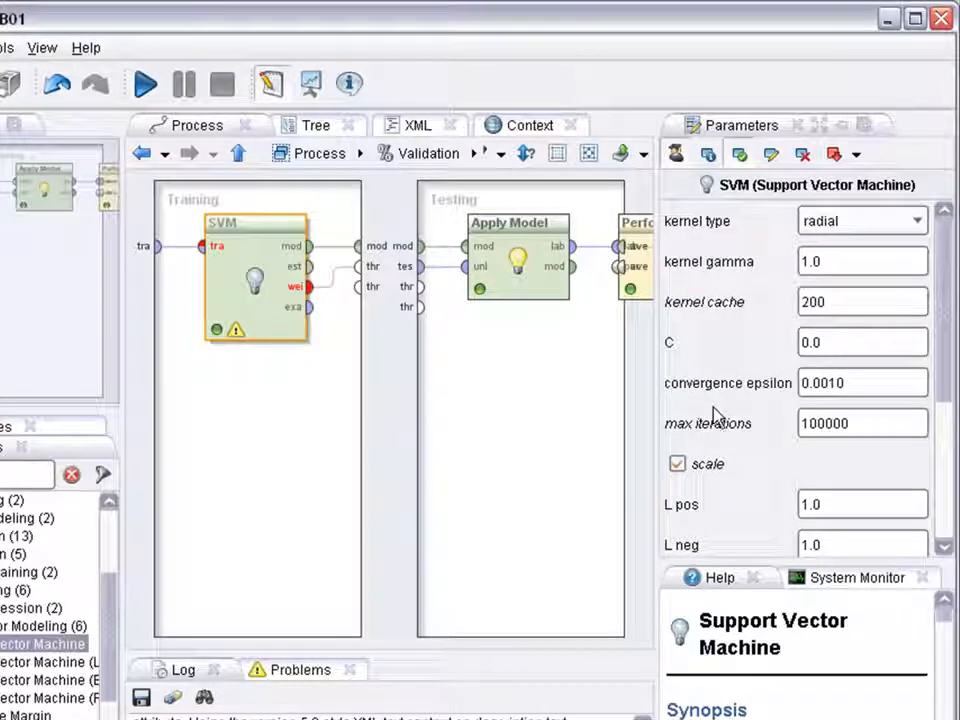